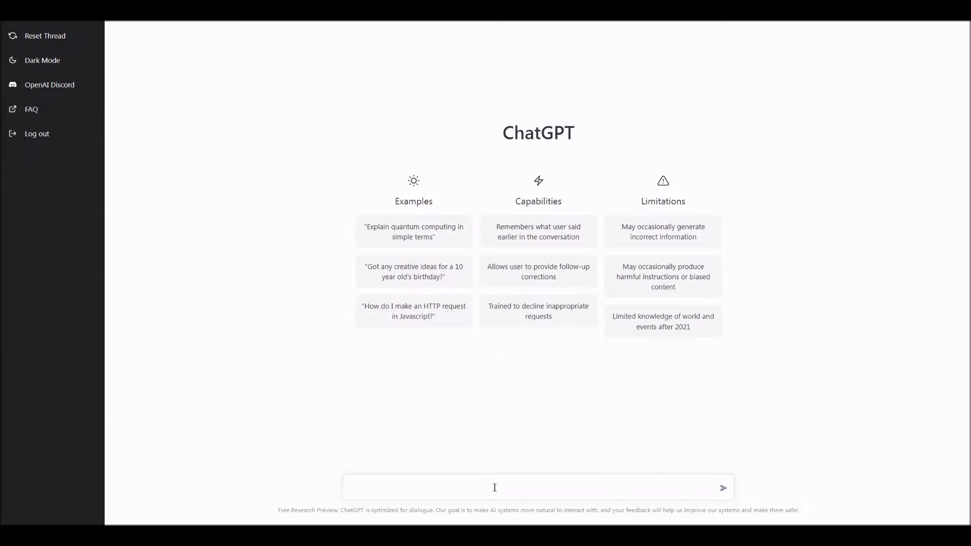
- Paste and send the question asking for a PowerShell script that restarts a Windows service
text(Can you help me write a PowerShell script that can restart a Windows Service?)
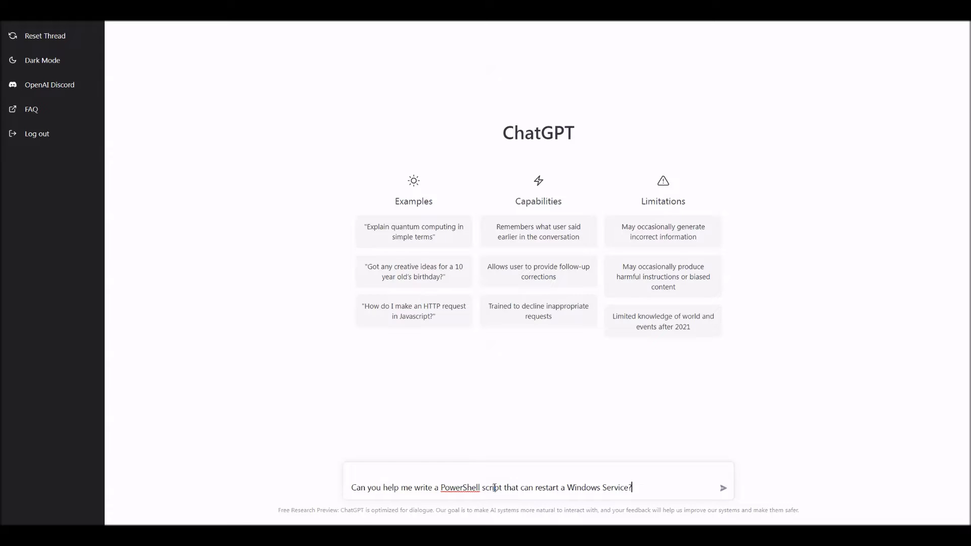
key(Return)
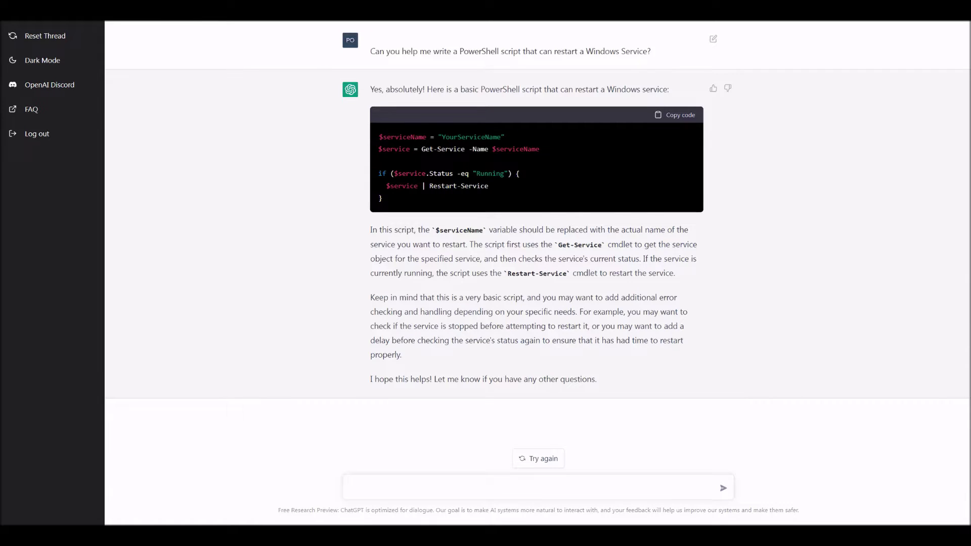
click(595, 491)
- Send the Active Directory password-reset script question, then paste the Terraform VM IP question
key(ctrl+v)
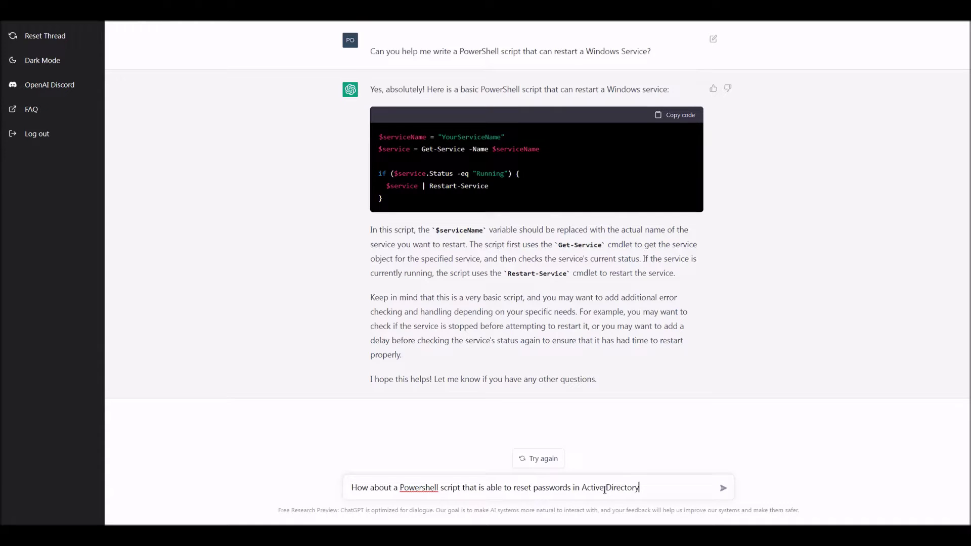
key(Return)
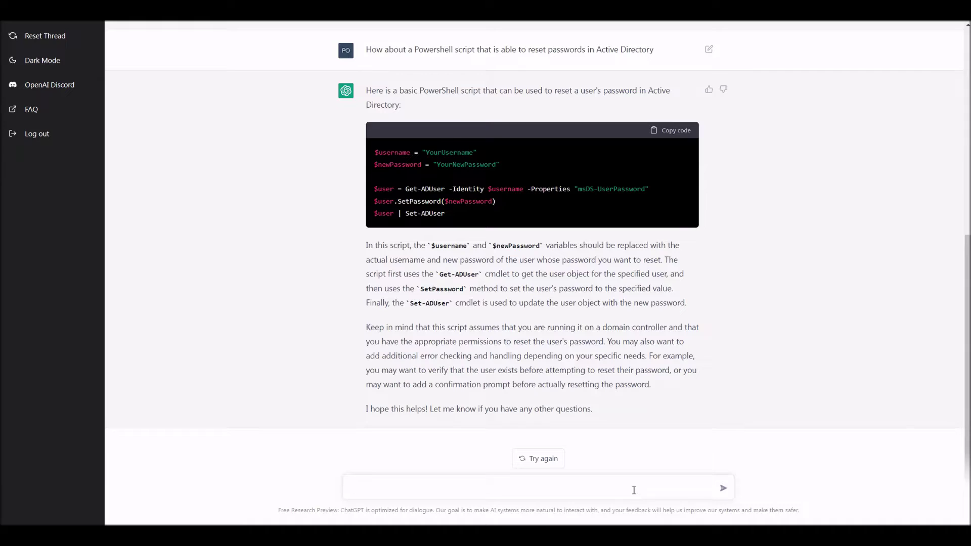
text(Can you help me write a terraform script to set the IP address of a VM)
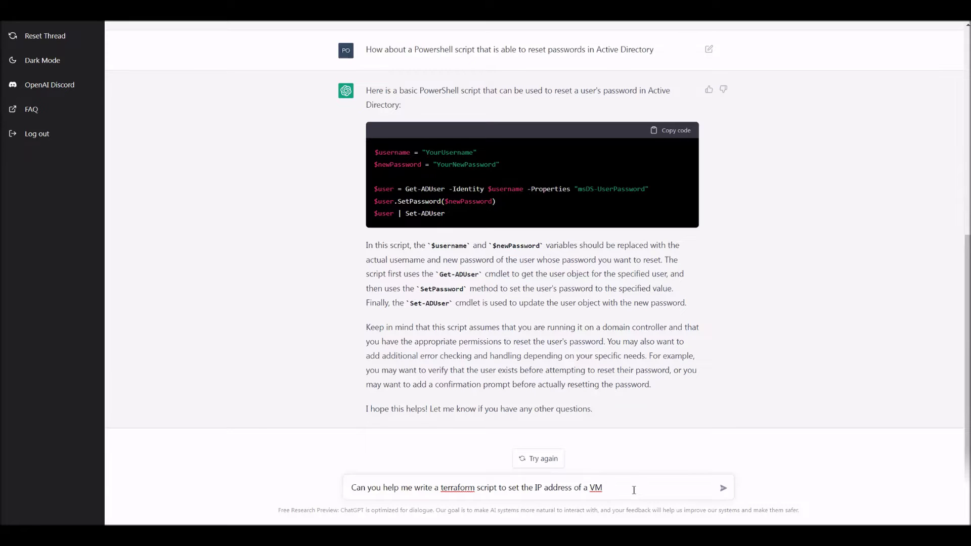
- Send the Terraform VM IP question and type the free weather-API question
key(Return)
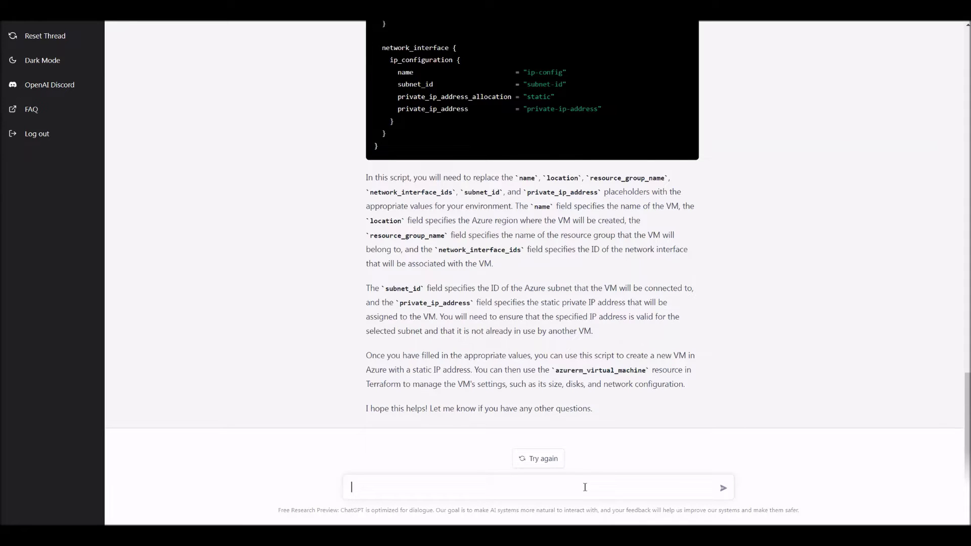
text(Is there a free api for me to look up weather information)
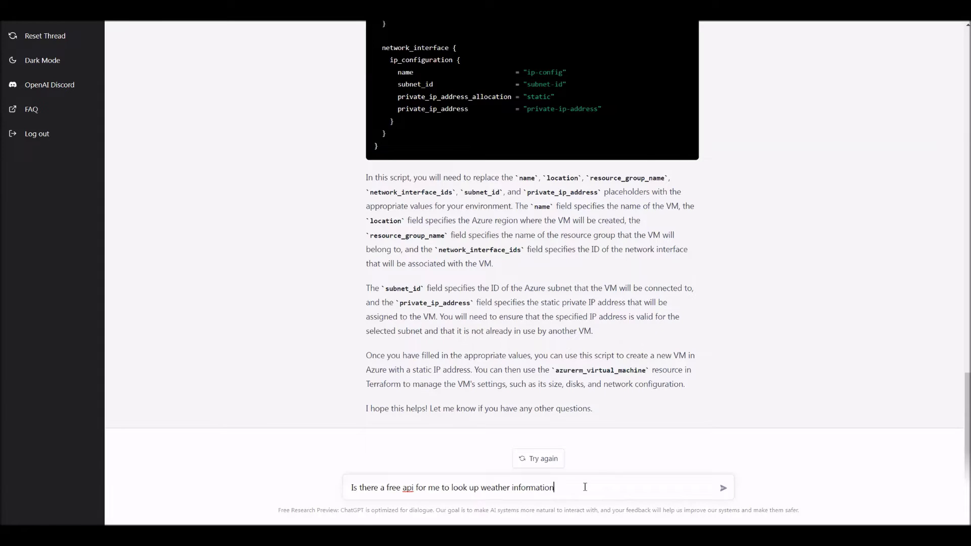
- Send the free weather-API question, then ask for a sample API call that gets weather information
key(Return)
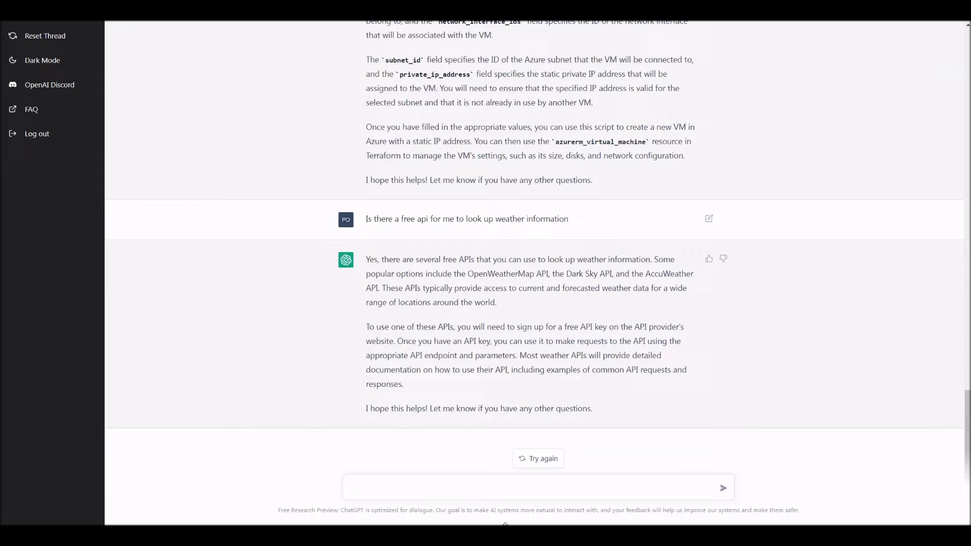
text(an you give me a sample call for)
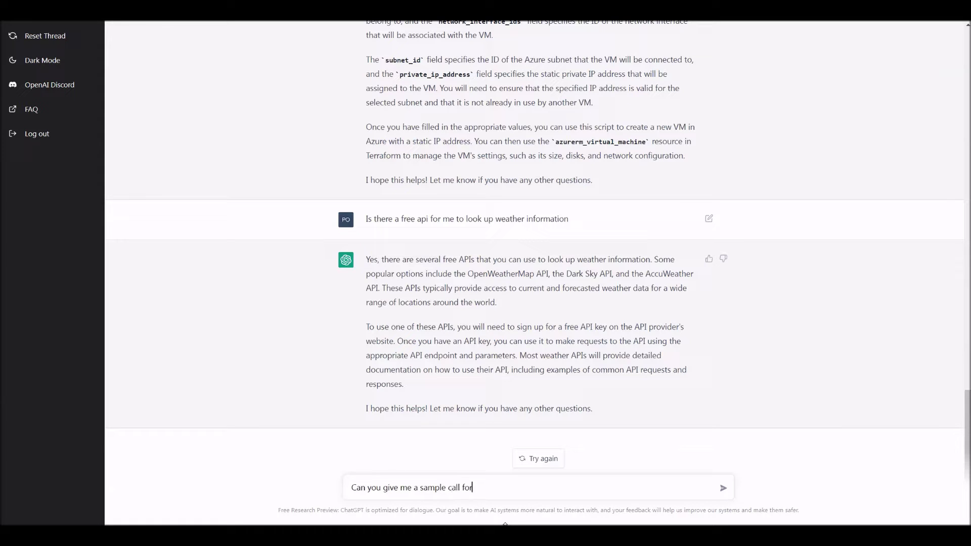
text( an API that gets me weather inform)
key(BackSpace)
key(BackSpace)
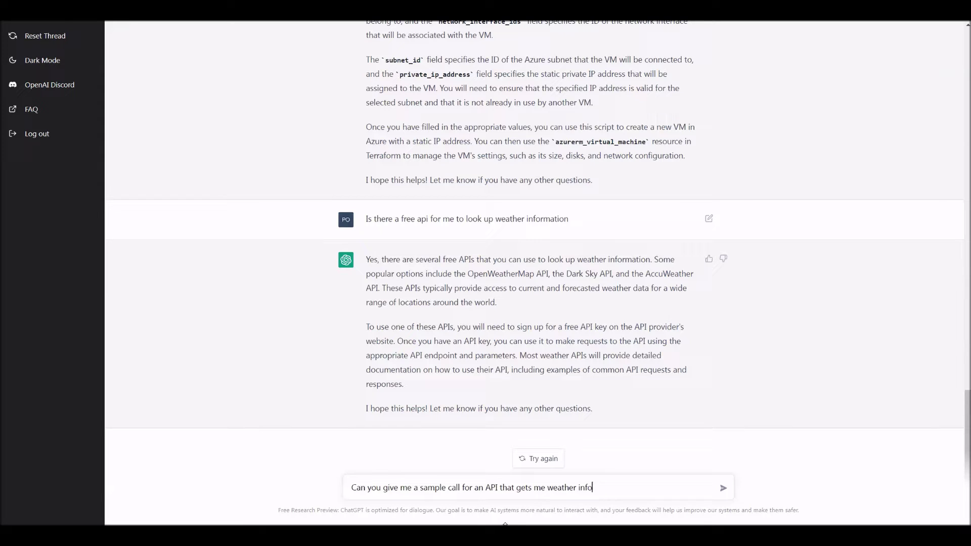
text(rmation)
key(Return)
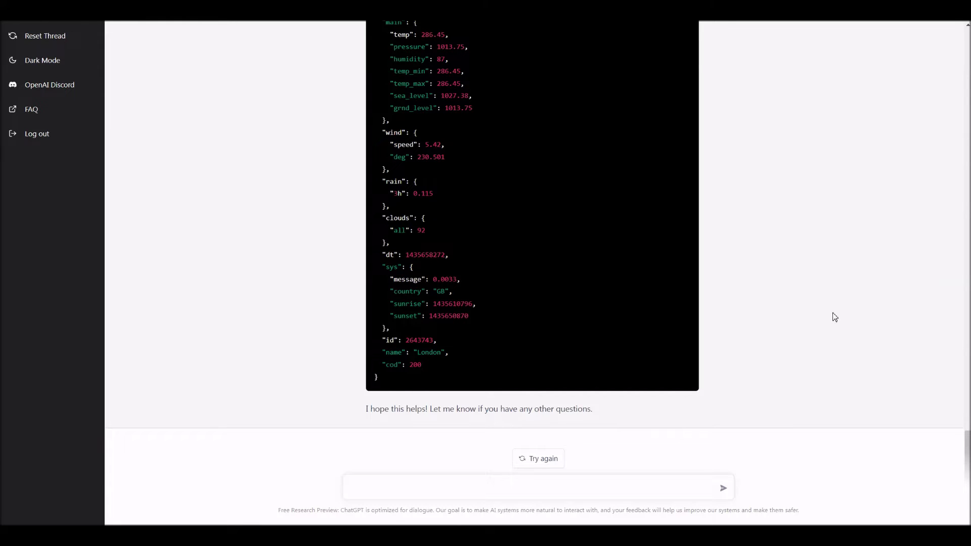
- Ask for the Excel formula to look up one column's values in another, then draft the C++ longest-palindrome question
click(610, 487)
text(What is the excel formula for looking up the value of 1 column in another?)
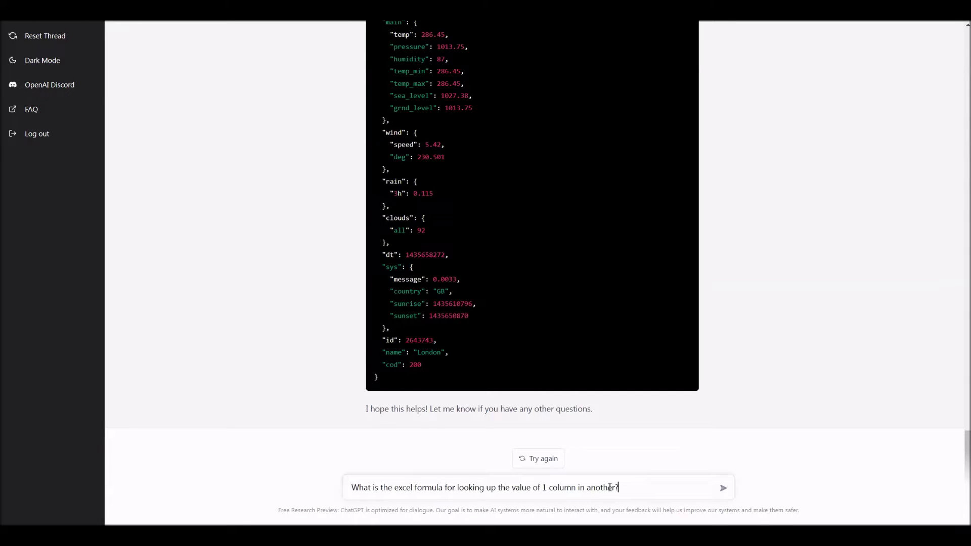
key(Return)
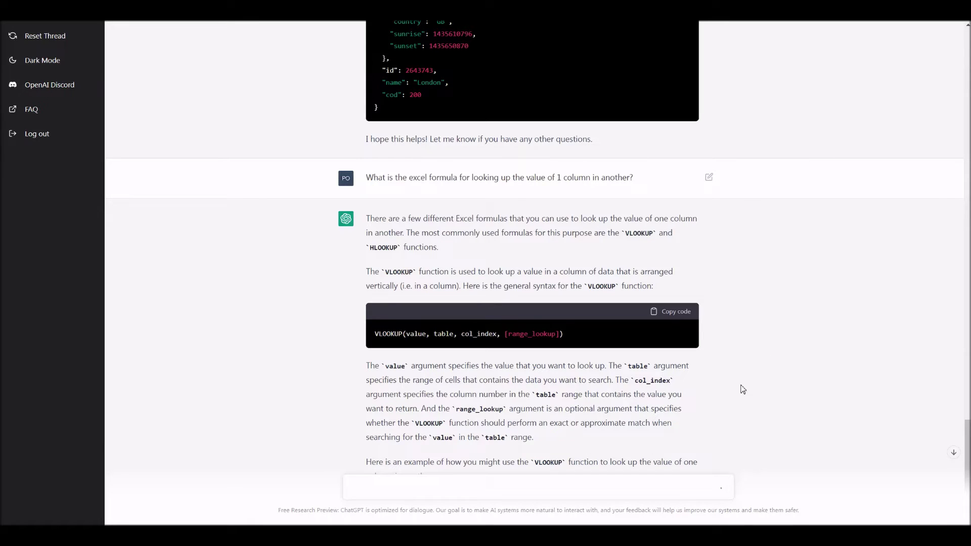
click(602, 492)
text(Can you give me some C++ code that quickly finds the longest palindrome in a string?)
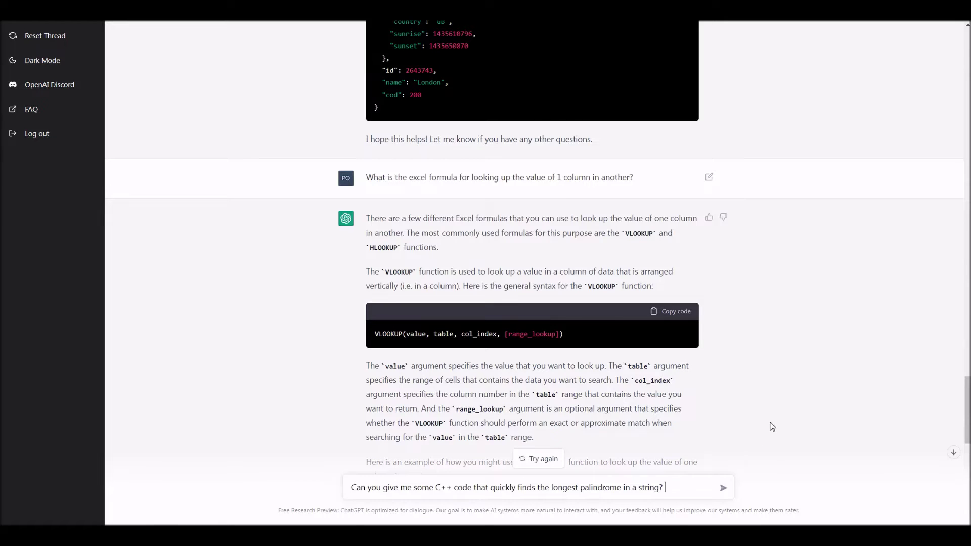
- Submit the question asking for fast C++ code that finds a string's longest palindrome
scroll(772, 428, down, 8)
scroll(772, 427, down, 3)
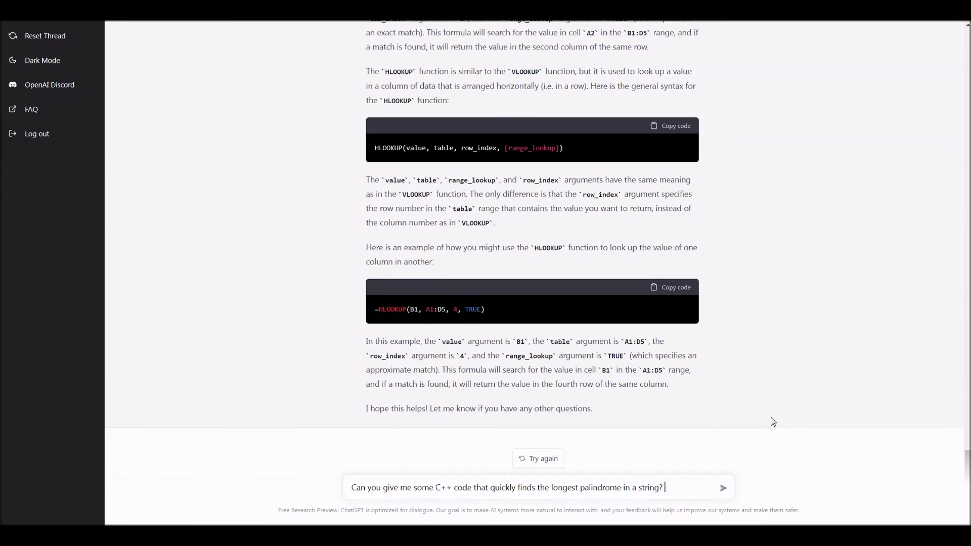
click(723, 489)
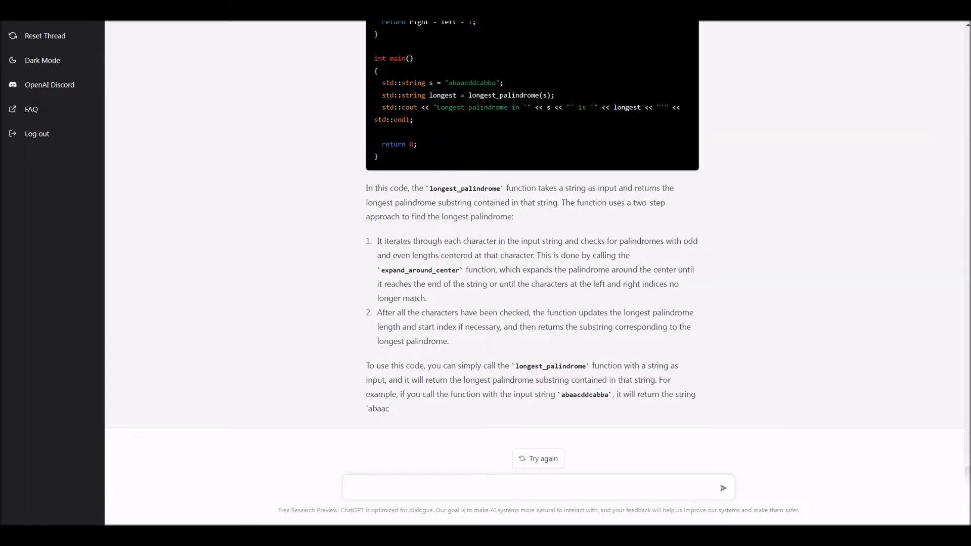
click(502, 487)
text(can you give me some sample code in C# that allows me to screen scrape HTML for addresses?)
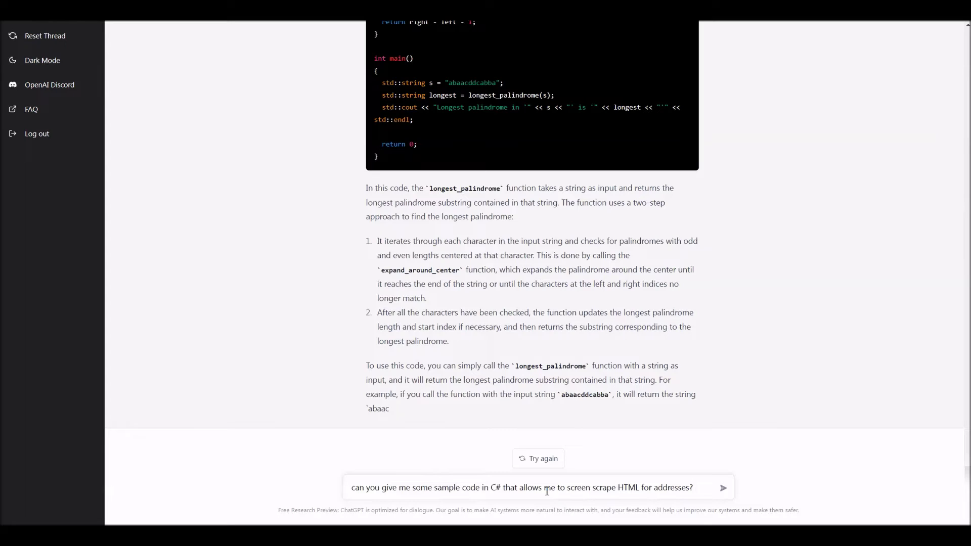
click(723, 490)
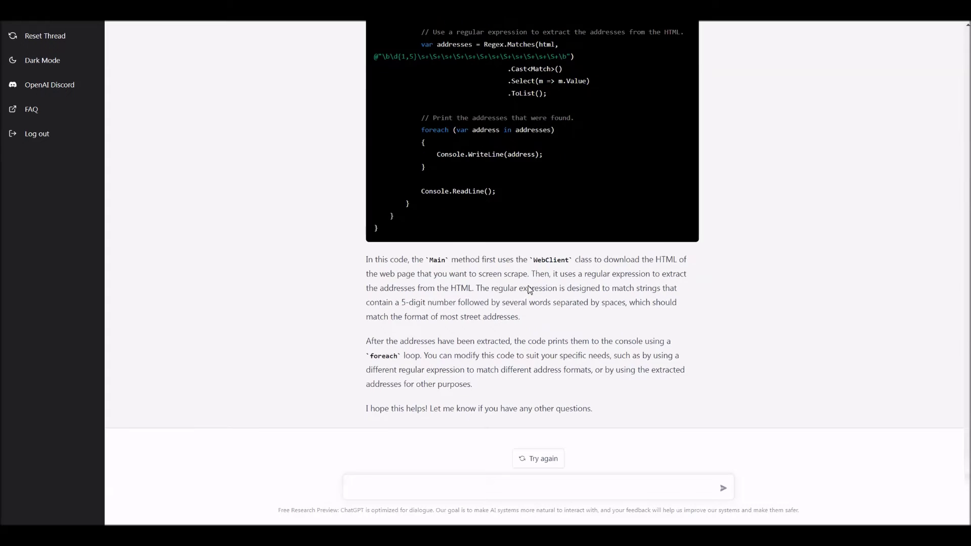
scroll(559, 336, up, 5)
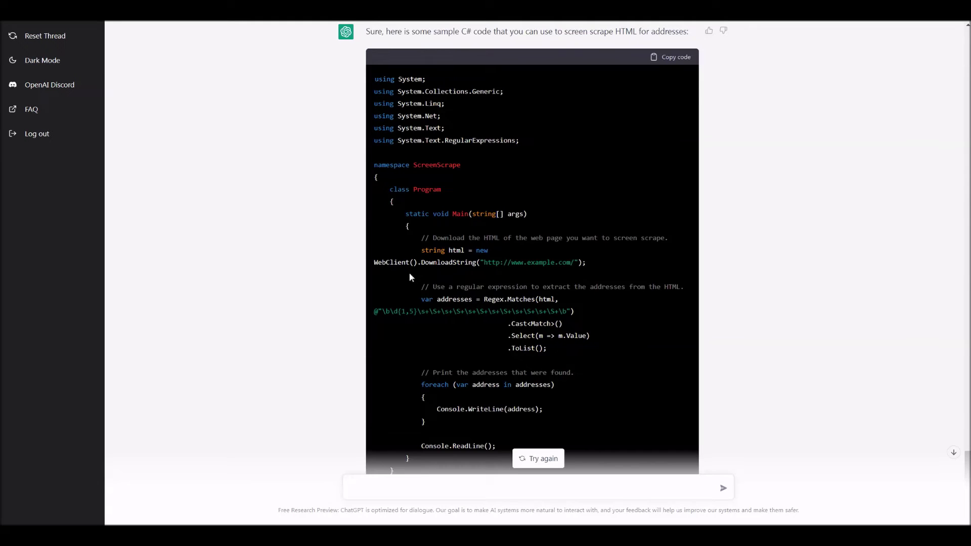
scroll(410, 277, down, 1)
scroll(454, 338, down, 2)
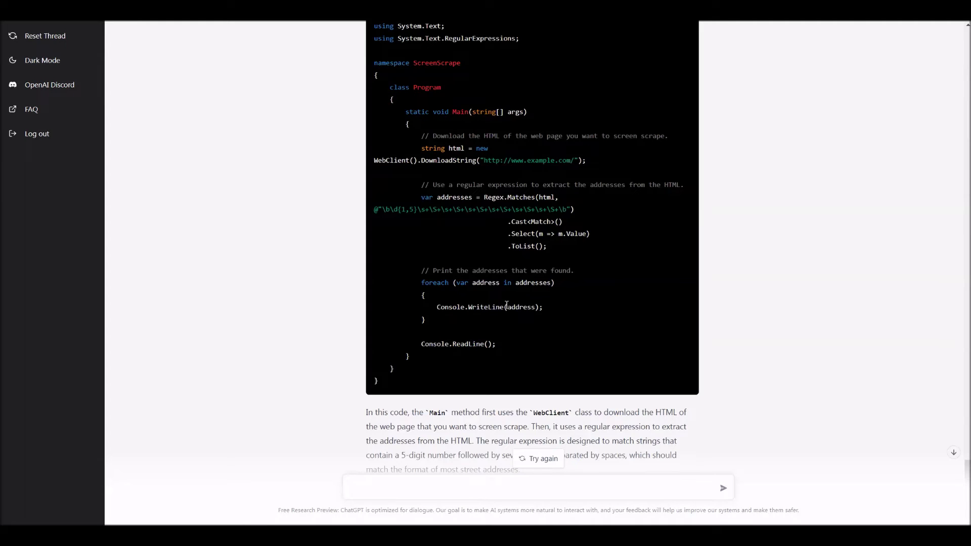
scroll(506, 305, up, 6)
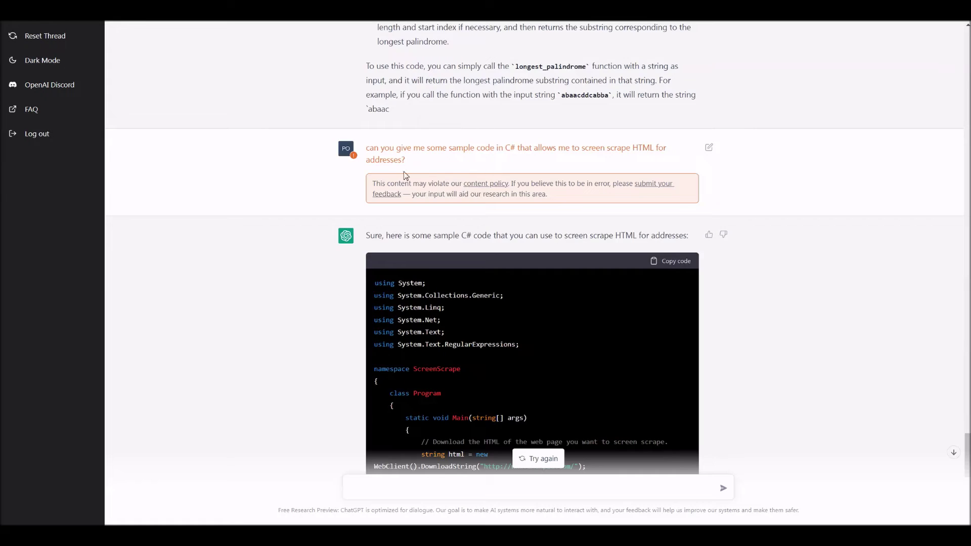
scroll(405, 176, up, 1)
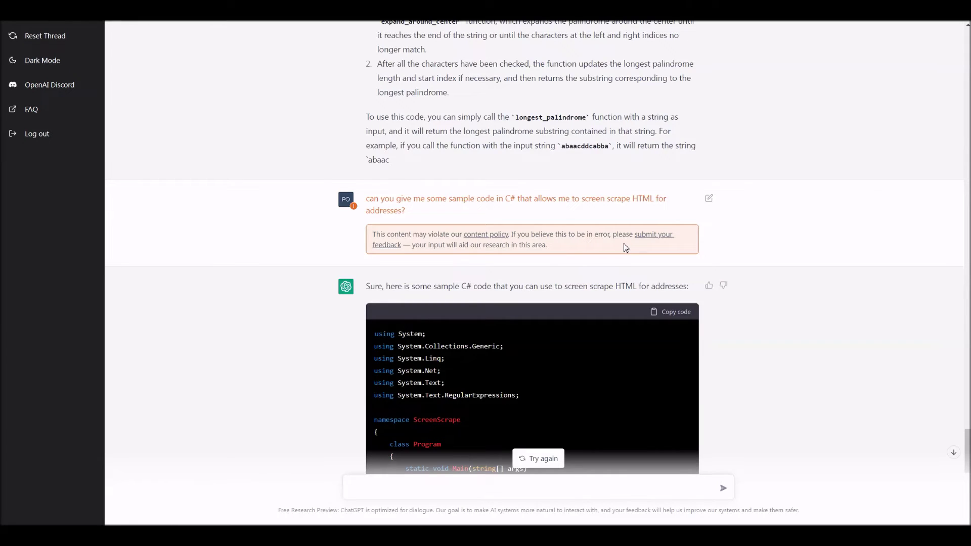
scroll(623, 245, down, 3)
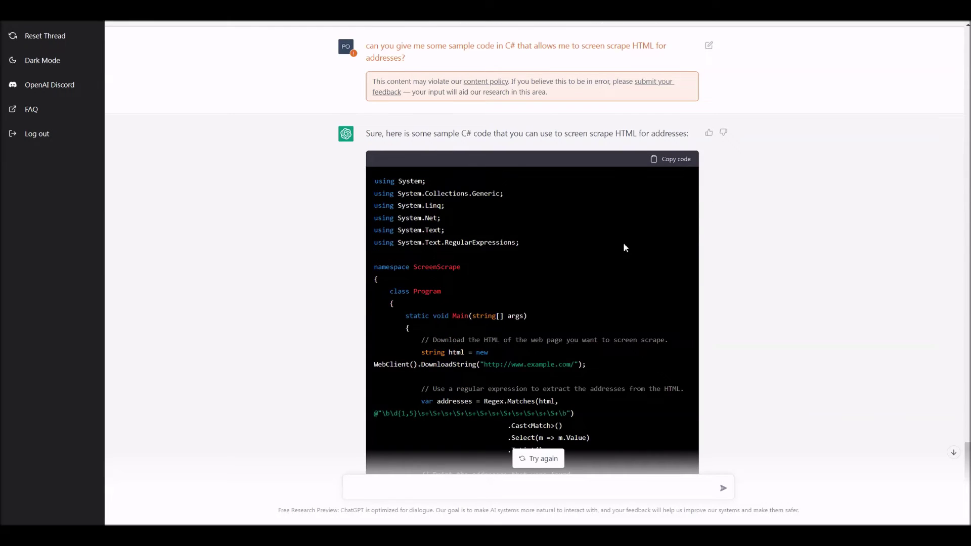
scroll(625, 248, down, 4)
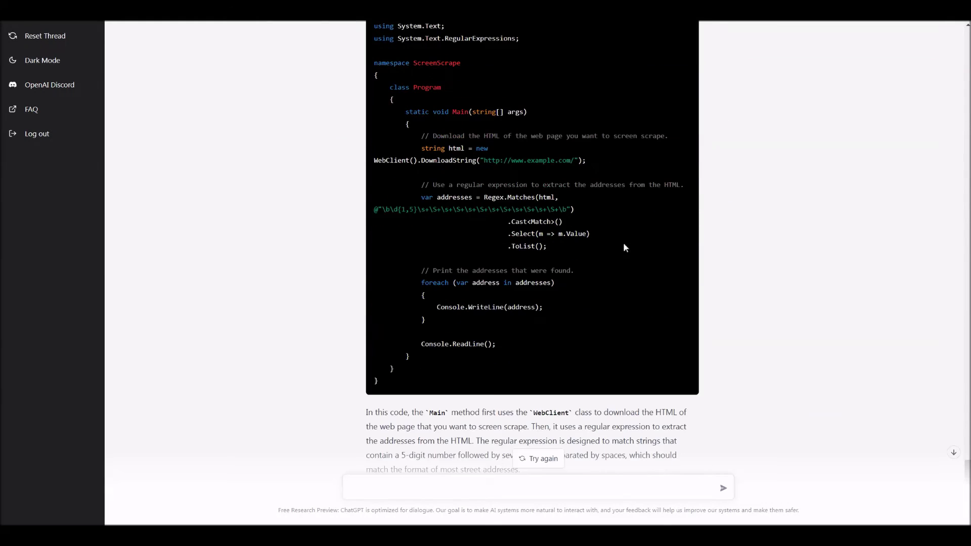
scroll(625, 247, down, 3)
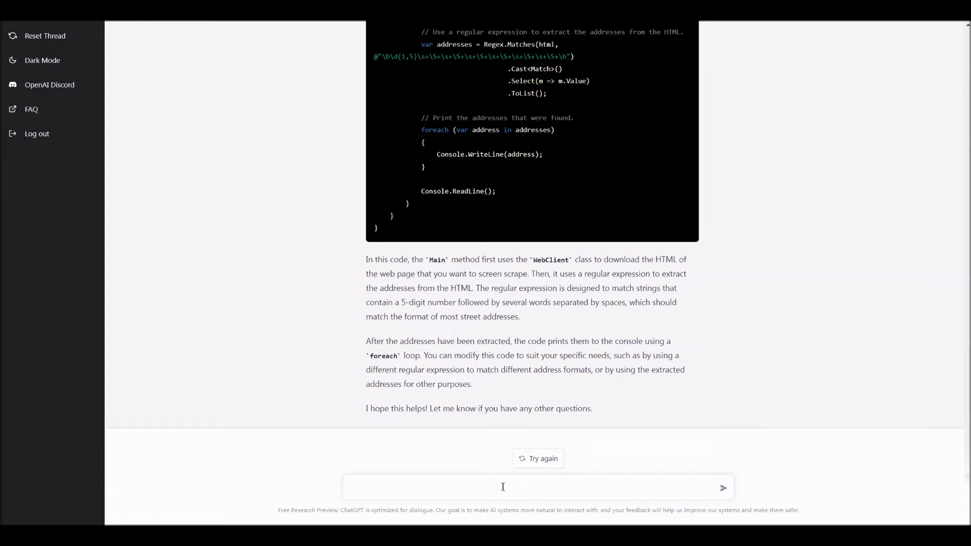
- Type and send a request for code that parses the addresses out of an HTML page
text(Can )
text(I)
text( get code )
text(from H)
key(BackSpace)
key(BackSpace)
key(BackSpace)
key(BackSpace)
key(BackSpace)
key(BackSpace)
key(BackSpace)
key(BackSpace)
key(BackSpace)
key(BackSpace)
key(BackSpace)
key(BackSpace)
key(BackSpace)
key(BackSpace)
key(BackSpace)
text(I parse out the addresses )
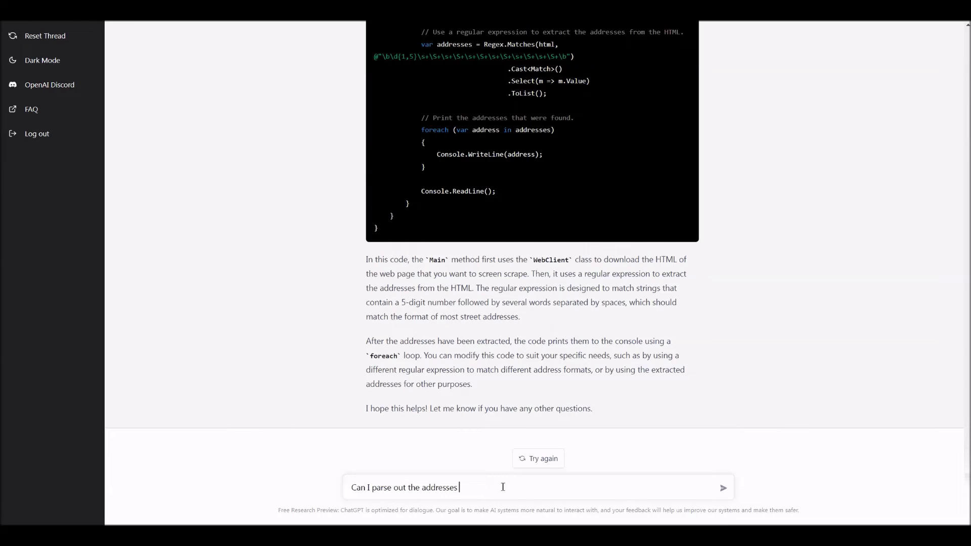
text(in an HTML pa)
text(ge)
text( get some code to)
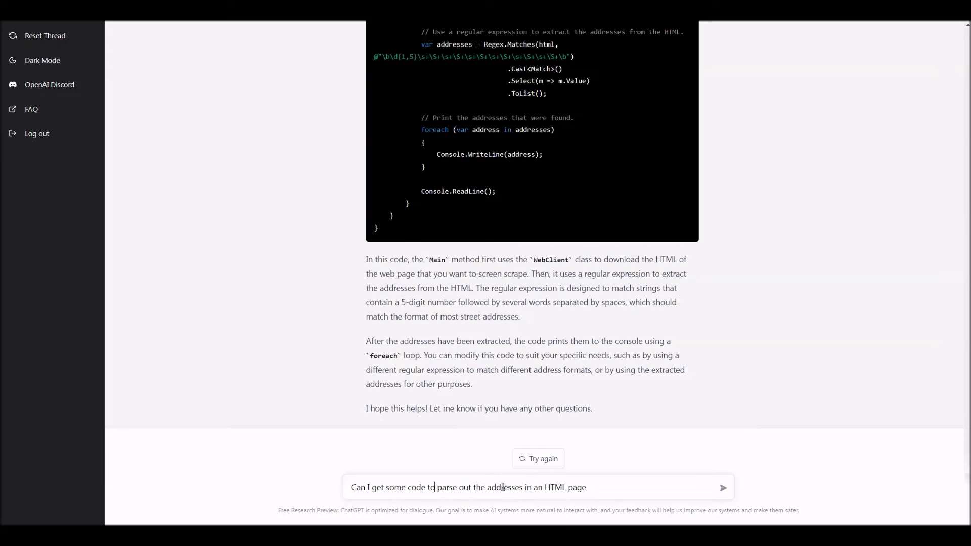
key(Return)
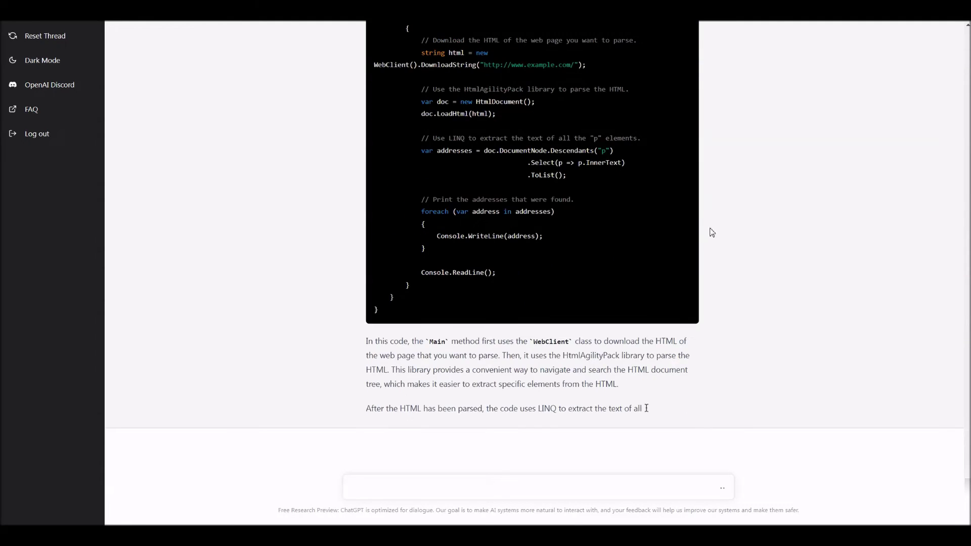
- Review the HtmlAgilityPack reply, then paste the Java generic-types quicksort question
scroll(709, 230, up, 15)
scroll(729, 236, up, 1)
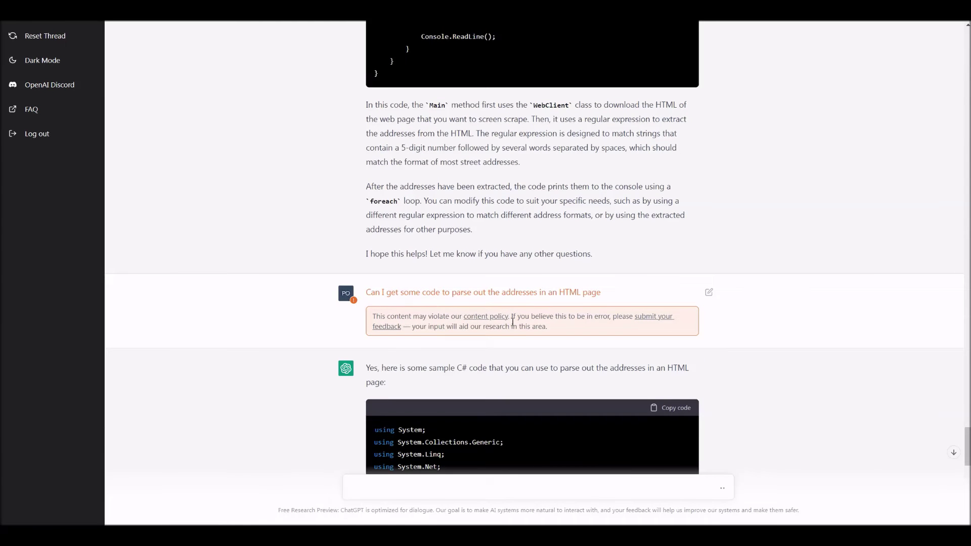
scroll(514, 302, down, 5)
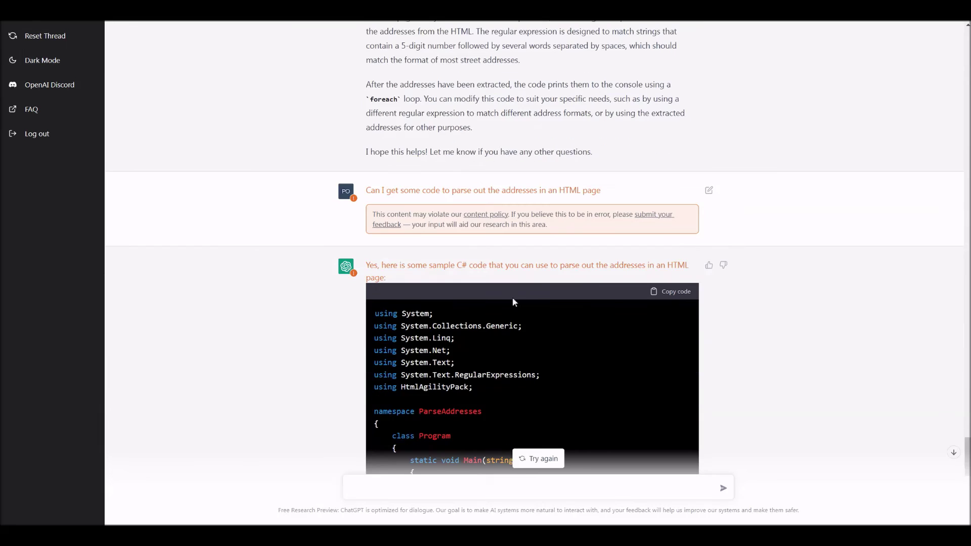
scroll(514, 300, down, 7)
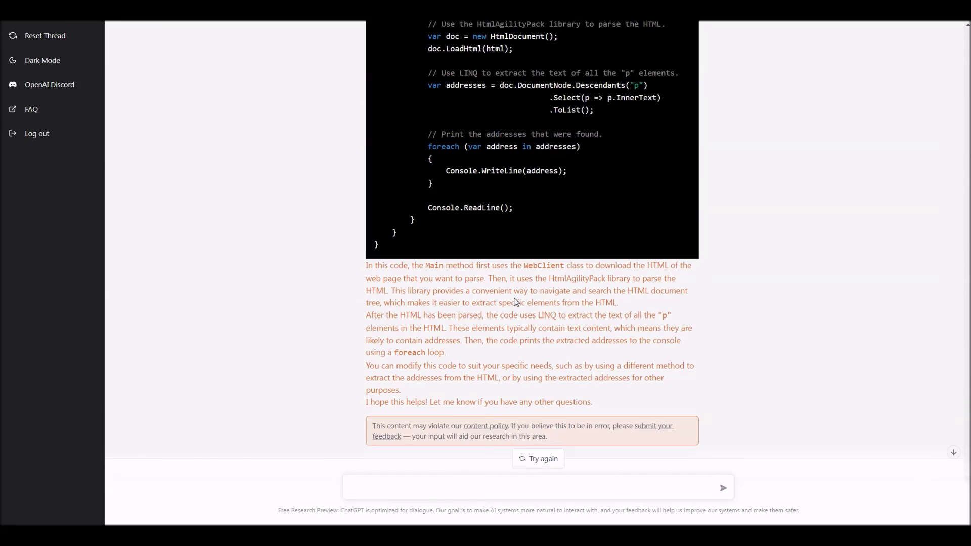
scroll(518, 298, down, 1)
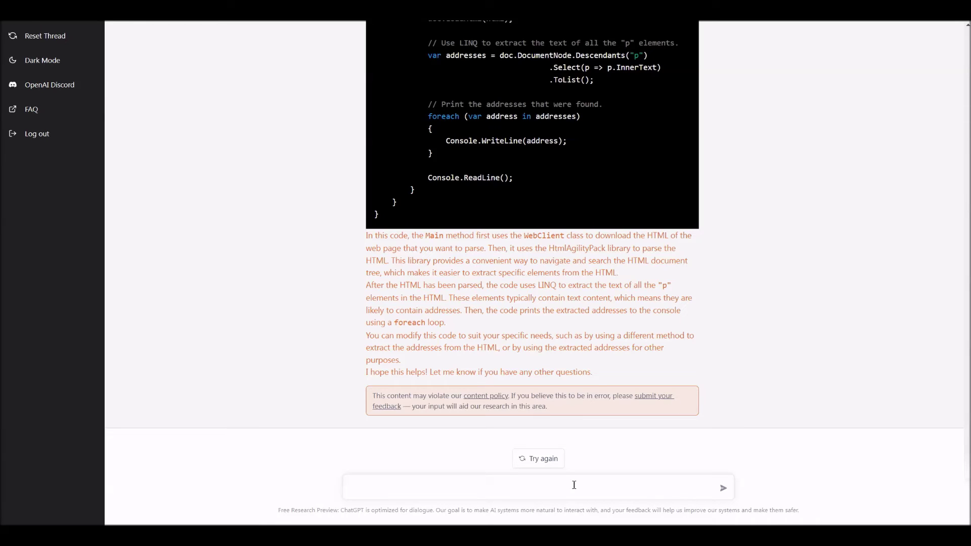
text(Can you write me some code in Java using the quicksort algorithm to generic data types?)
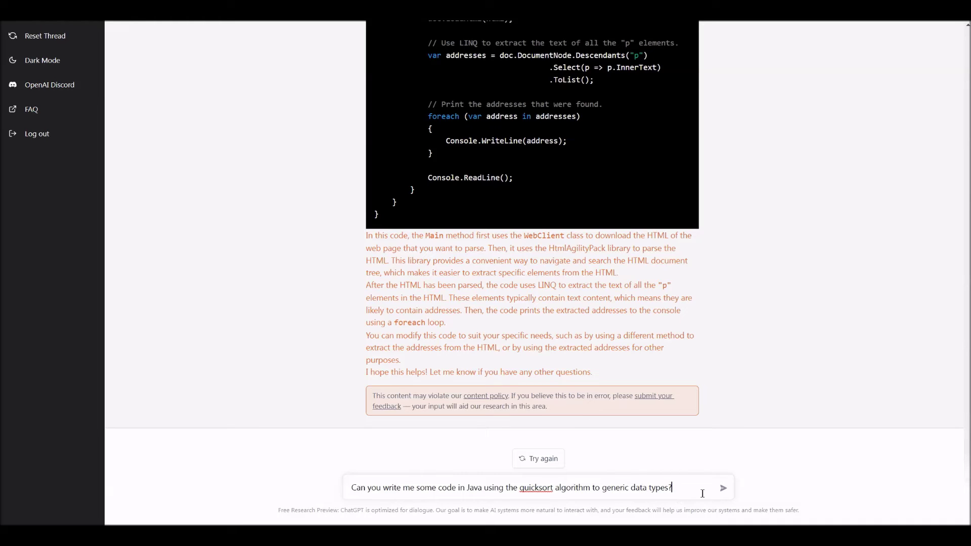
- Submit the Java quicksort question for generic data types
click(723, 488)
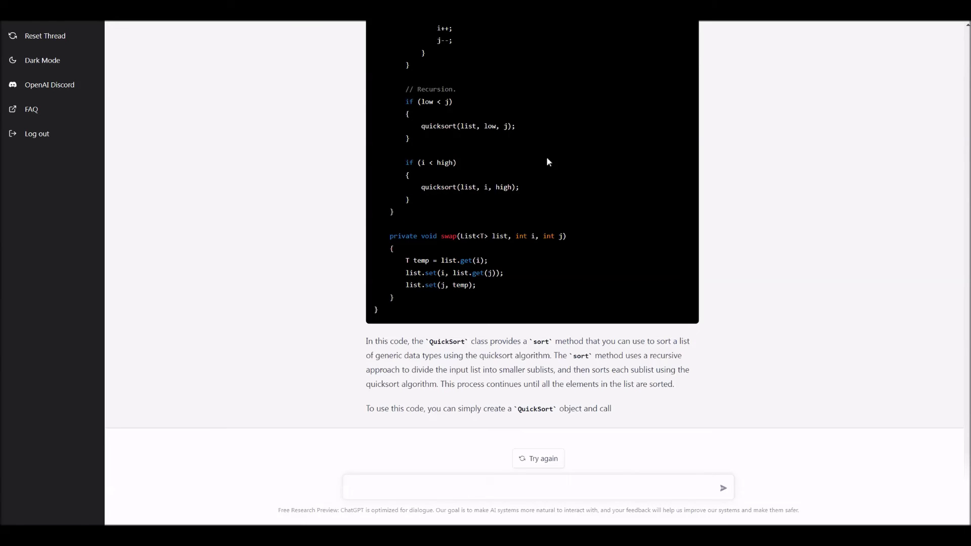
- Ask 'Who do you think will win the World Cup?'
click(479, 492)
text(Who do you think will win the )
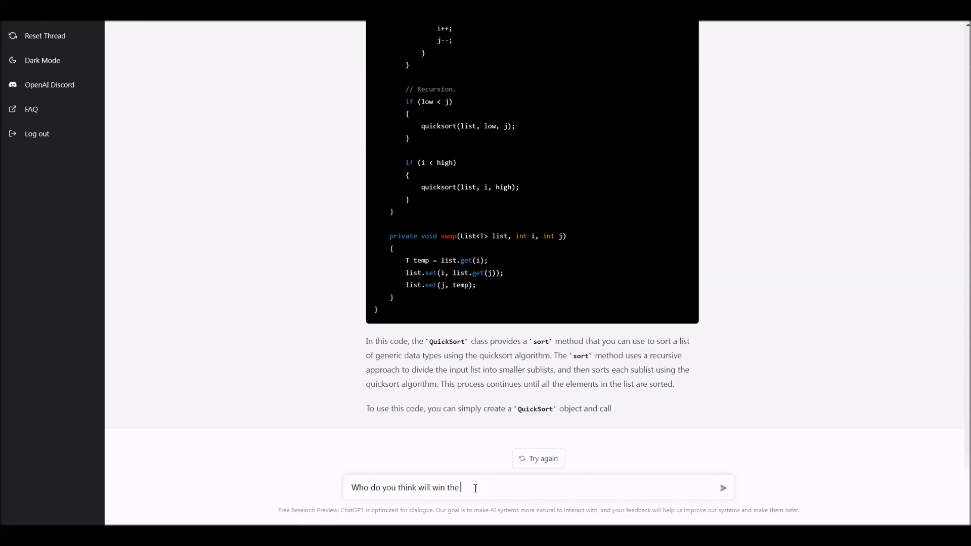
text(World Cup?)
key(Return)
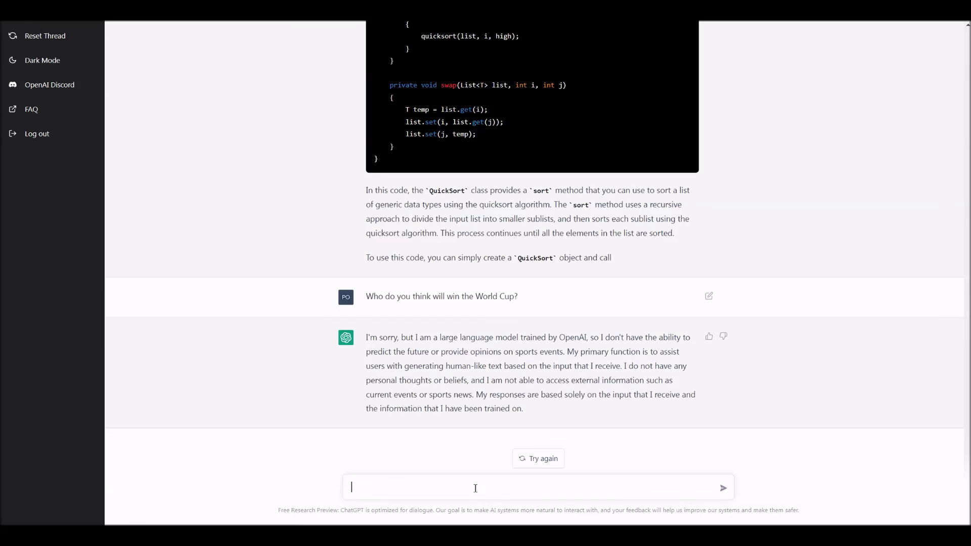
click(476, 488)
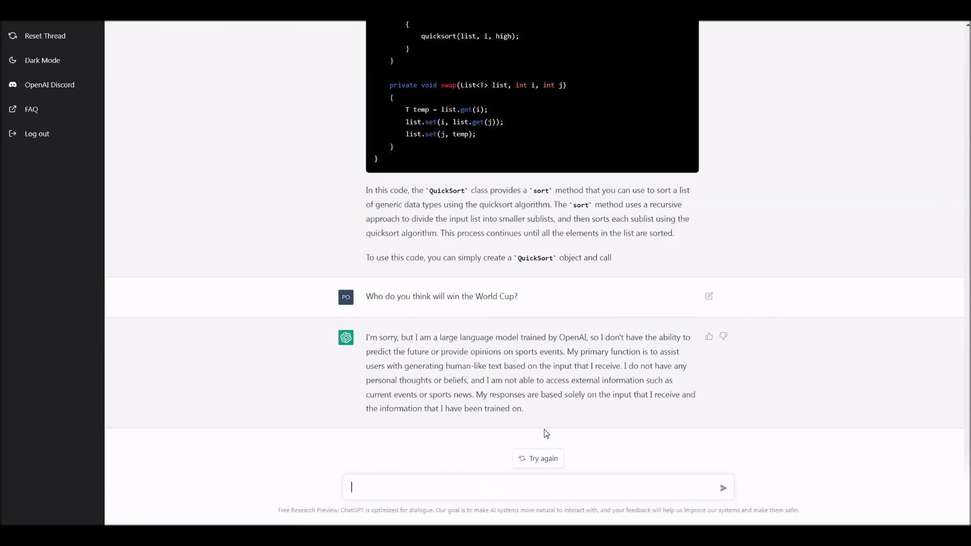